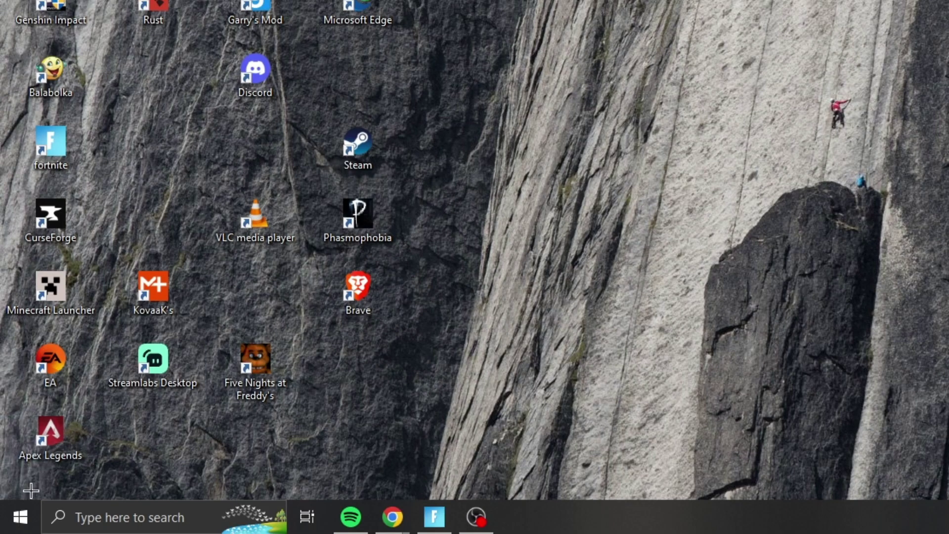
# Open the Run dialog from the Start right-click menu and enter APPDATA
pyautogui.rightClick(21, 517)
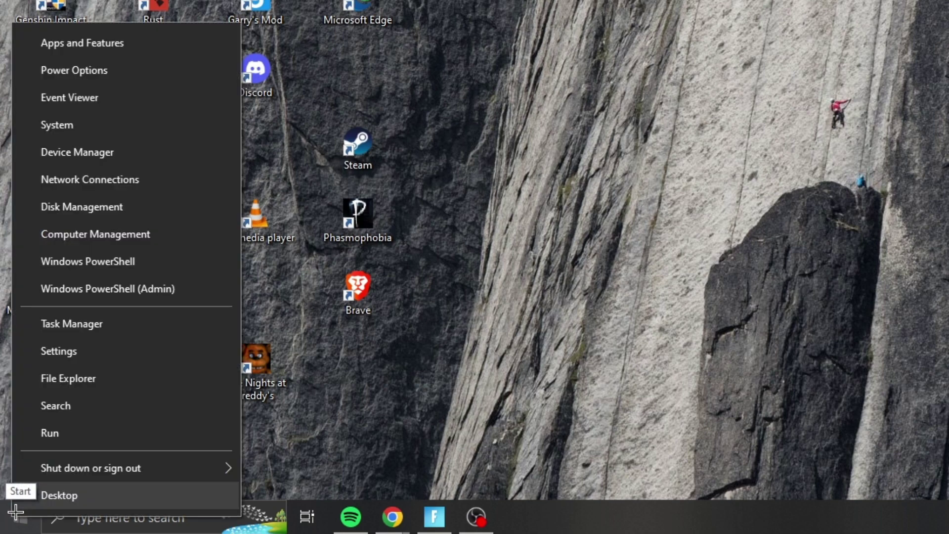
pyautogui.click(79, 432)
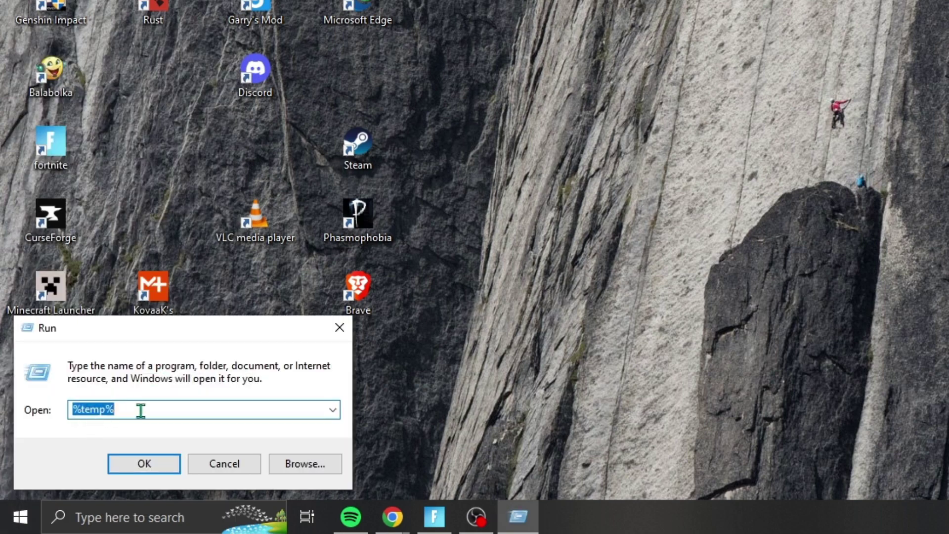
pyautogui.write('APP')
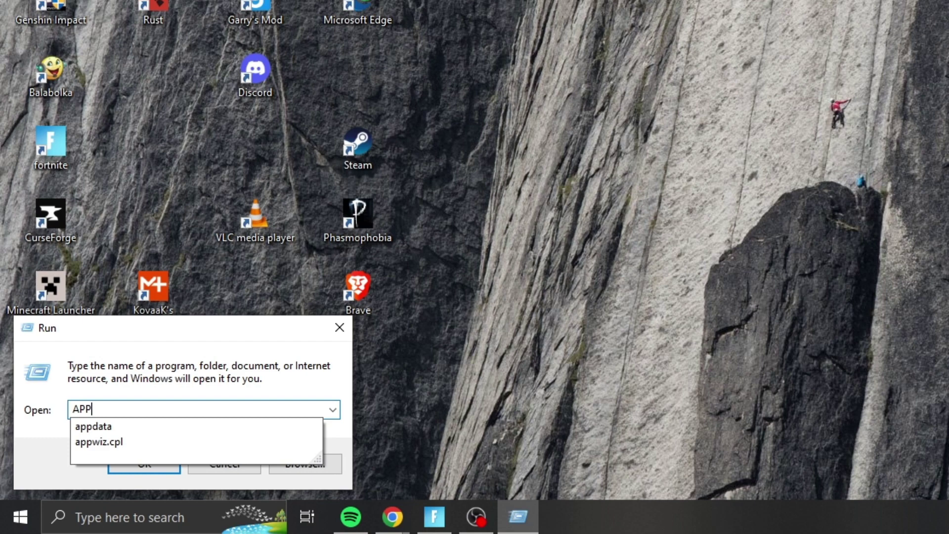
pyautogui.write('DATA')
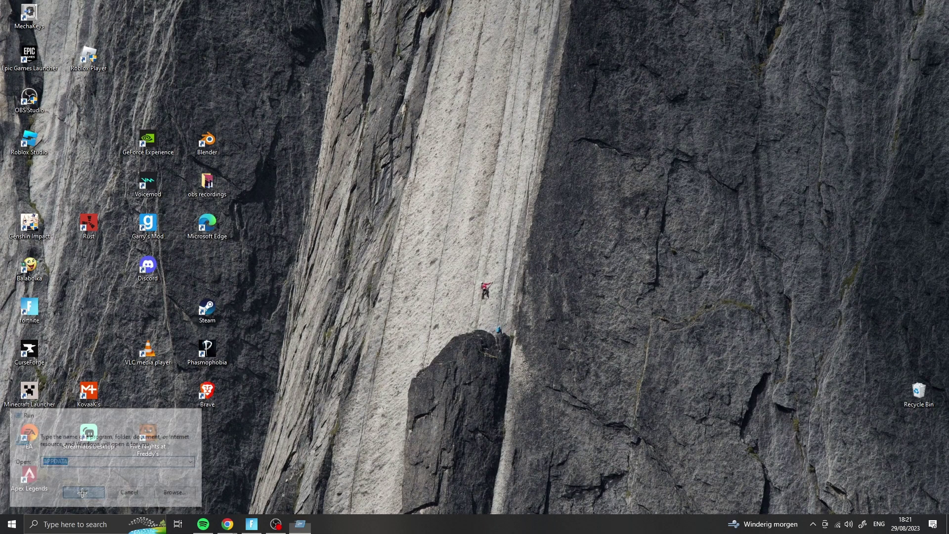
# Open AppData, go into Local, and delete its Roblox folder
pyautogui.click(144, 463)
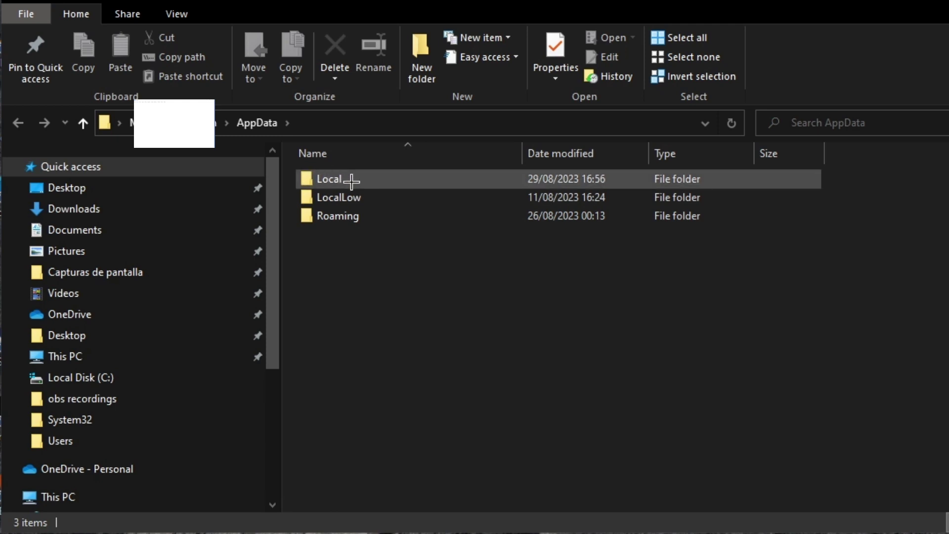
pyautogui.doubleClick(335, 178)
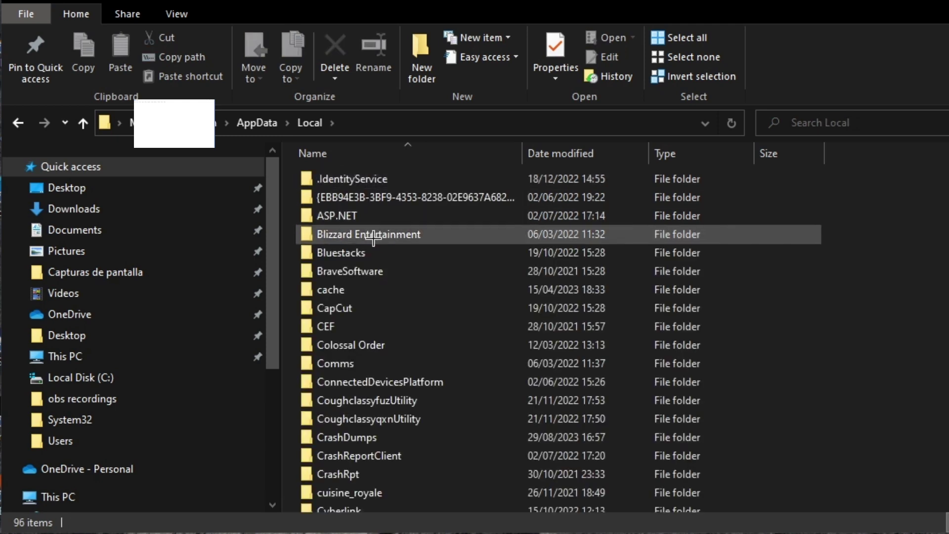
pyautogui.scroll(-4, 800, 197)
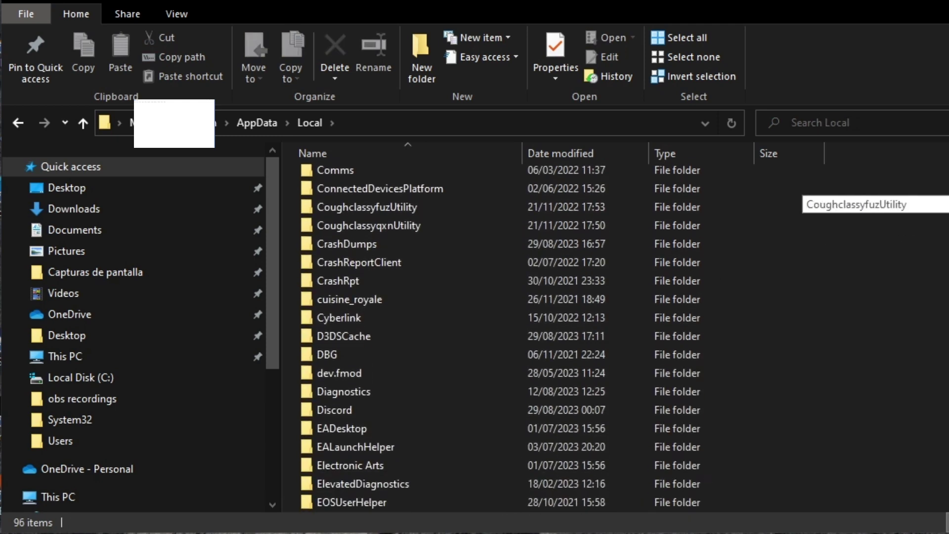
pyautogui.scroll(-6, 800, 203)
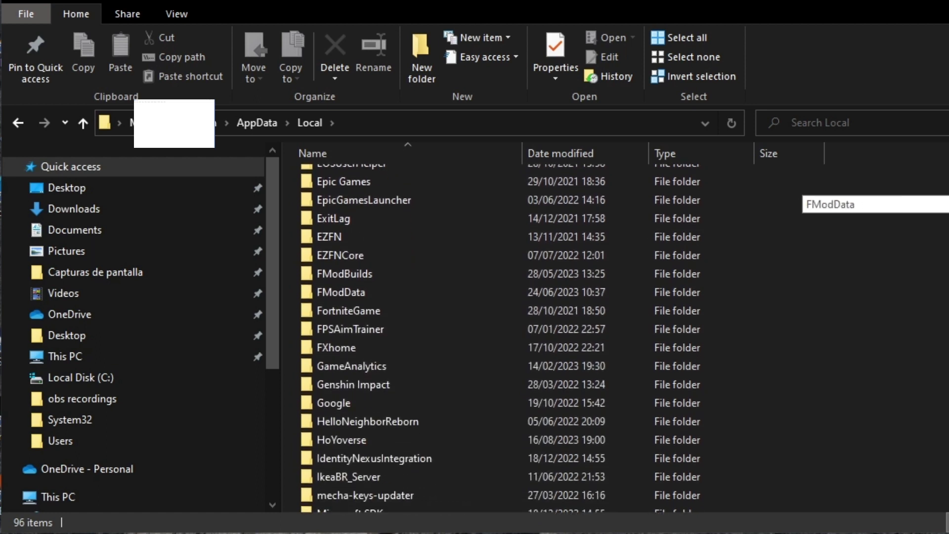
pyautogui.scroll(-5, 801, 202)
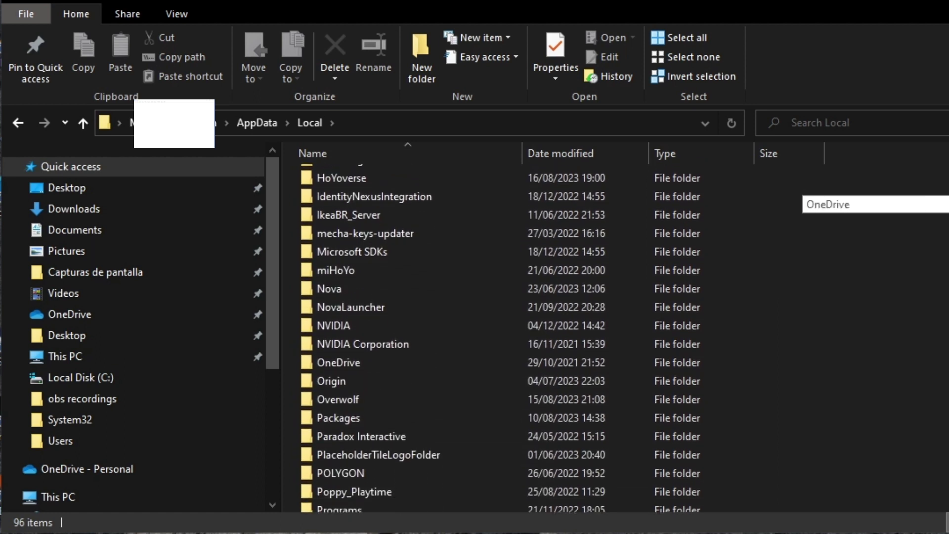
pyautogui.scroll(-4, 801, 203)
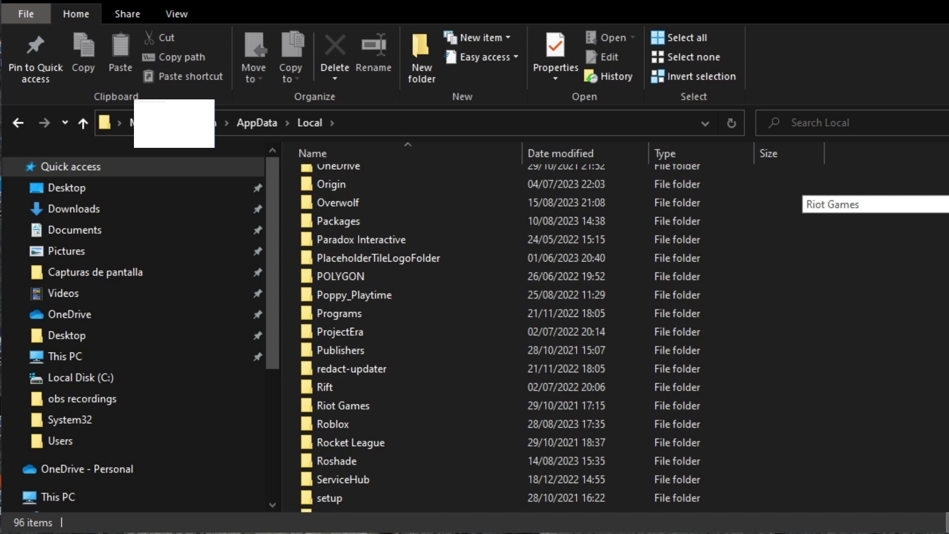
pyautogui.scroll(-1, 800, 203)
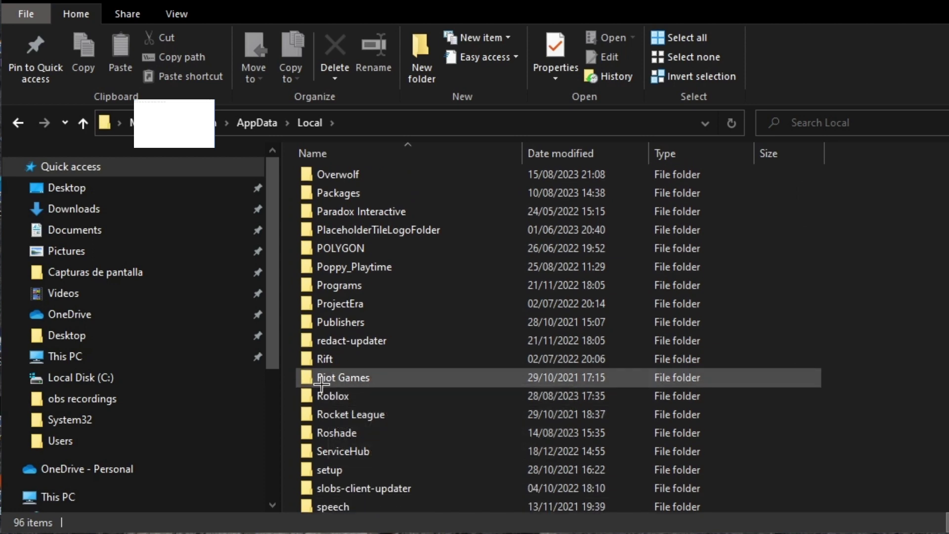
pyautogui.click(352, 395)
pyautogui.rightClick(355, 394)
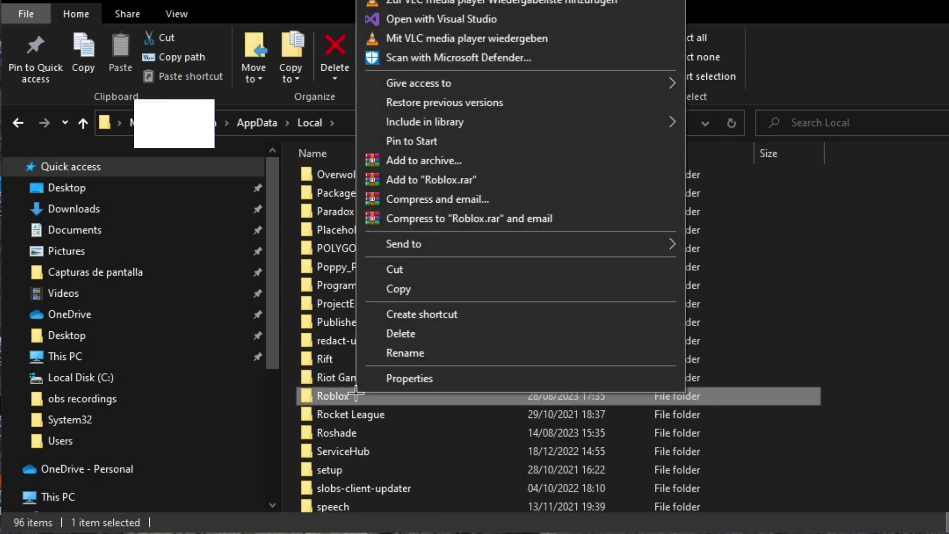
pyautogui.click(404, 332)
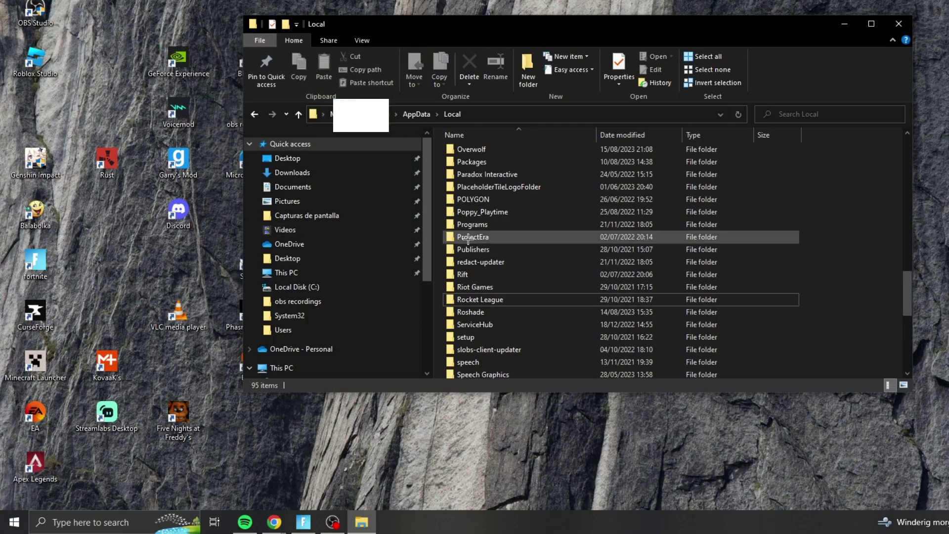
# Close the Local window and run %temp% from the Run dialog to open the Temp folder
pyautogui.click(896, 24)
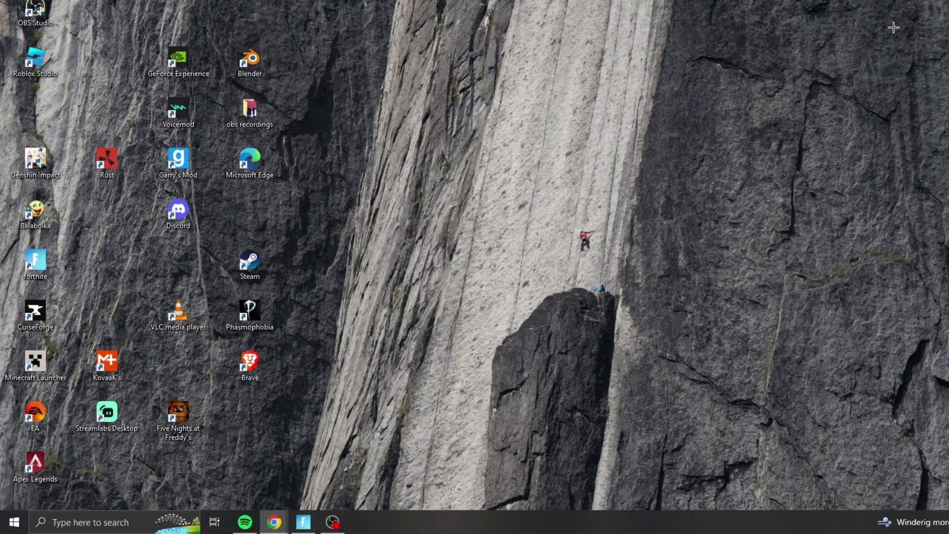
pyautogui.click(15, 519)
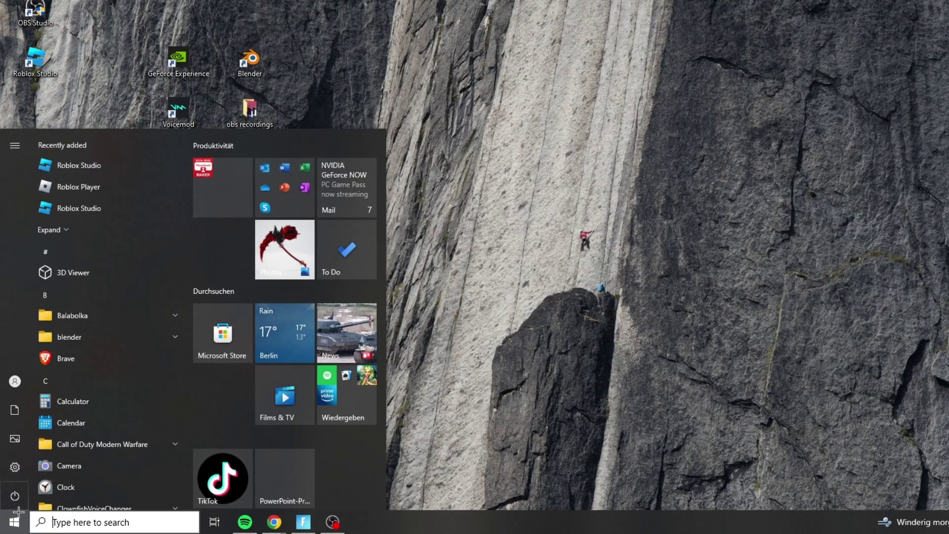
pyautogui.rightClick(15, 518)
pyautogui.click(56, 455)
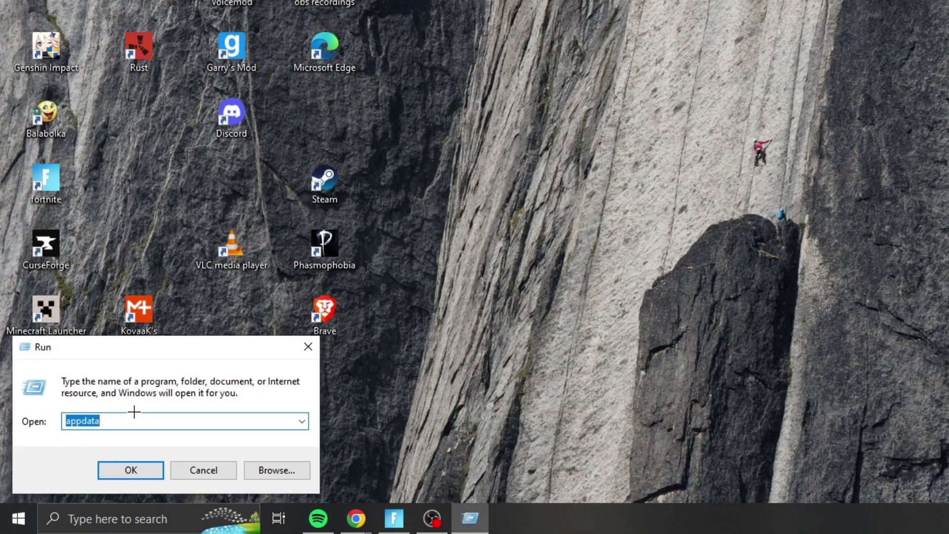
pyautogui.write('%temp')
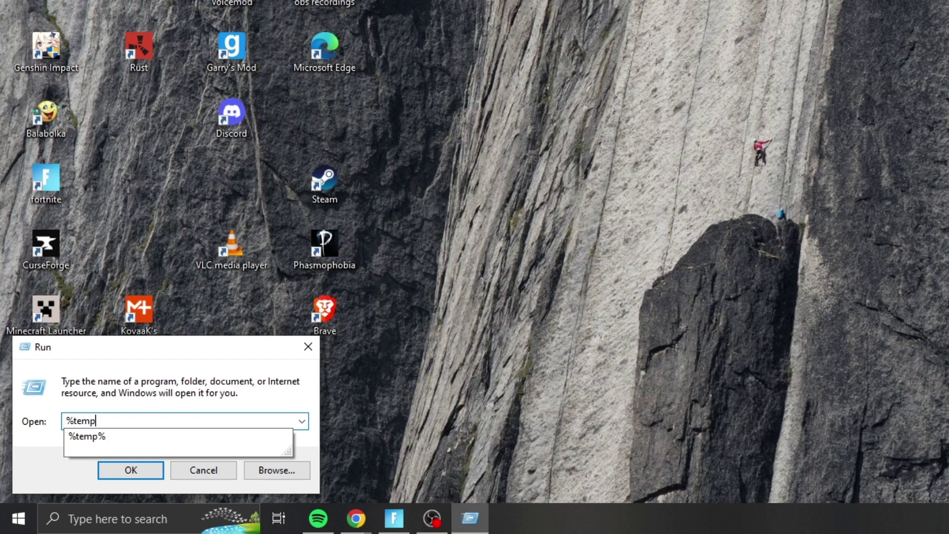
pyautogui.write('%')
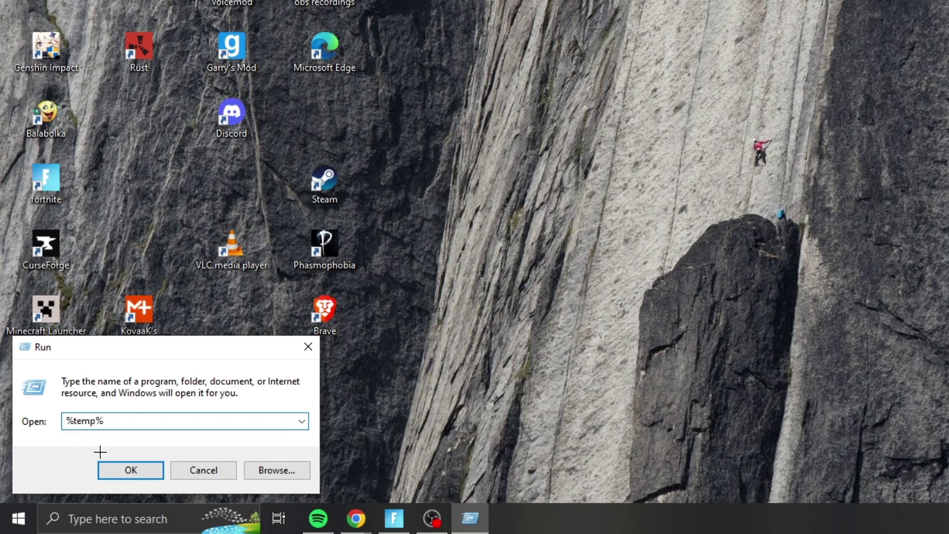
pyautogui.click(124, 468)
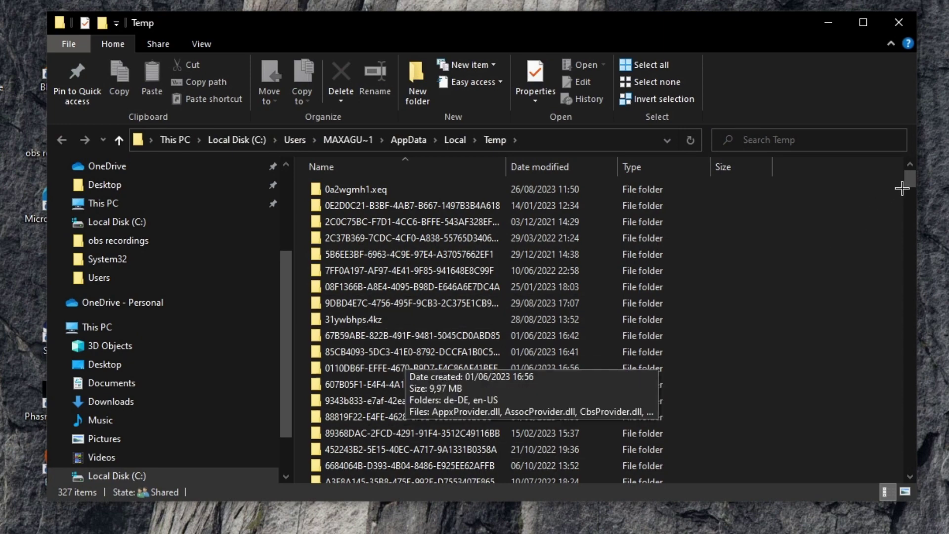
# Send the Roblox folder in AppData\Local\Temp to the Recycle Bin
pyautogui.moveTo(911, 178); pyautogui.dragTo(939, 244)
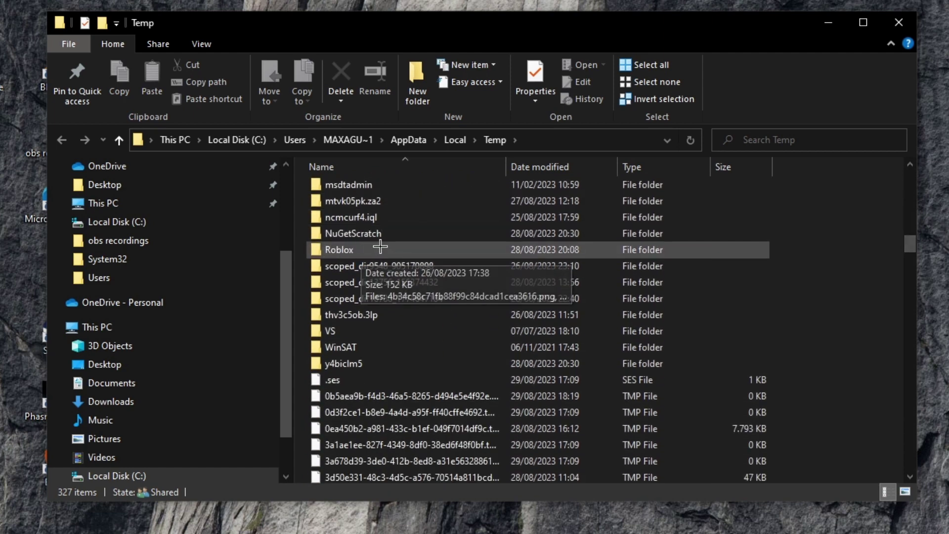
pyautogui.click(356, 246)
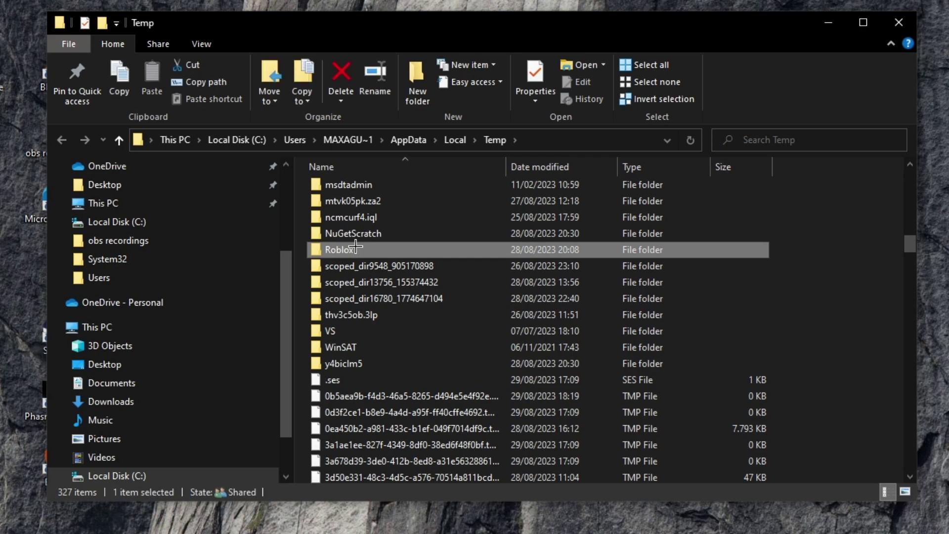
pyautogui.rightClick(356, 246)
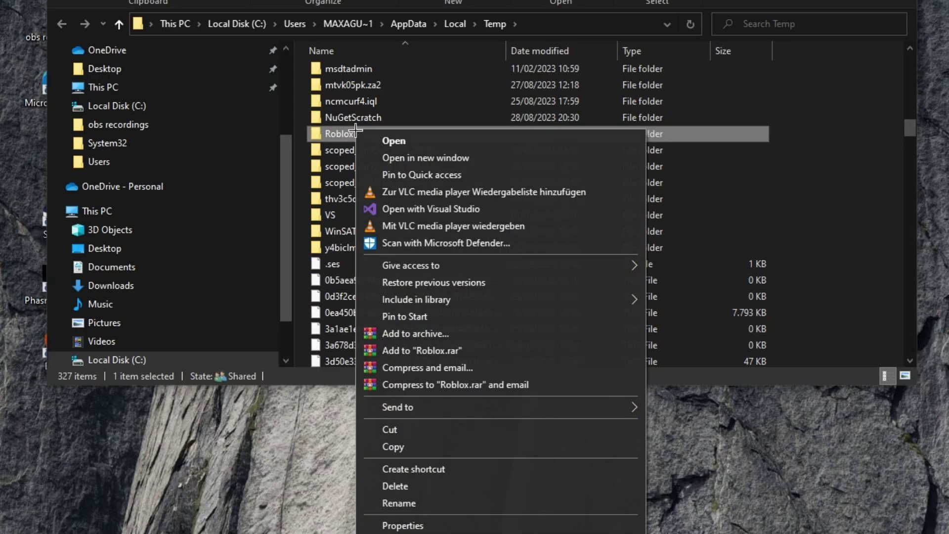
pyautogui.click(400, 486)
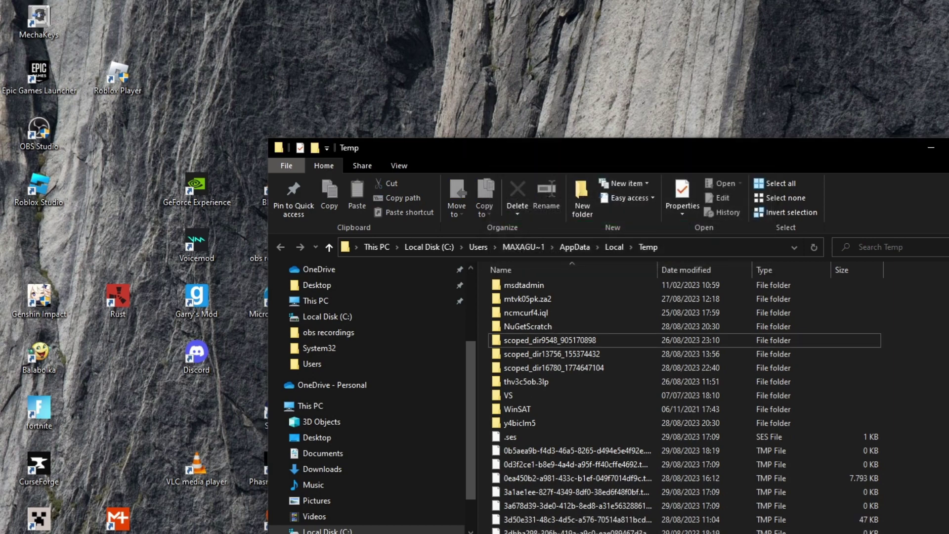
# Close Temp and enable 'Run this program as an administrator' in the Roblox Player shortcut's Compatibility settings
pyautogui.hotkey('alt', 'F4')
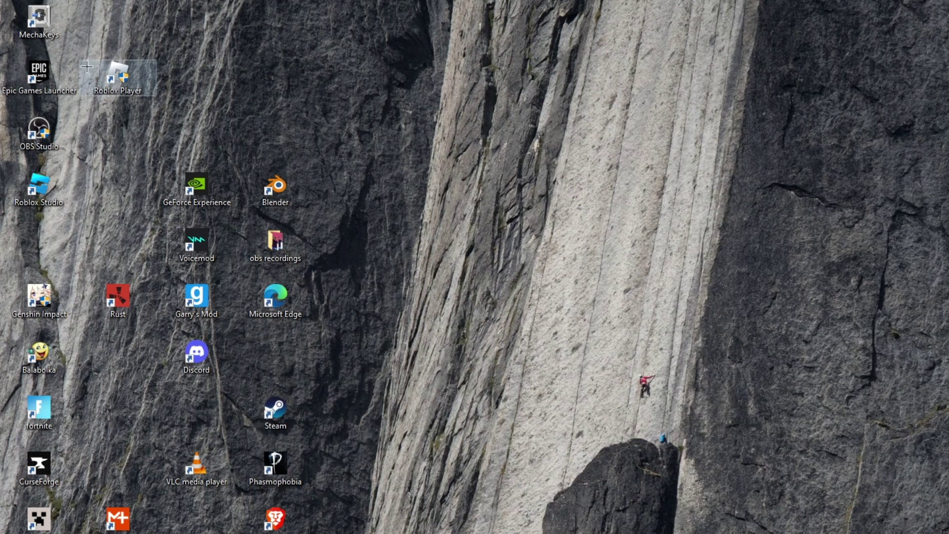
pyautogui.doubleClick(116, 78)
pyautogui.rightClick(115, 79)
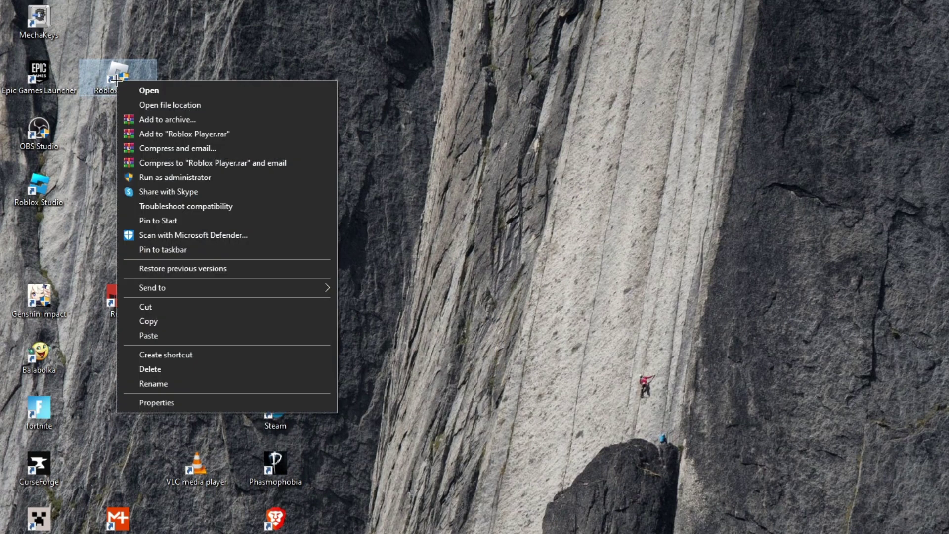
pyautogui.click(159, 401)
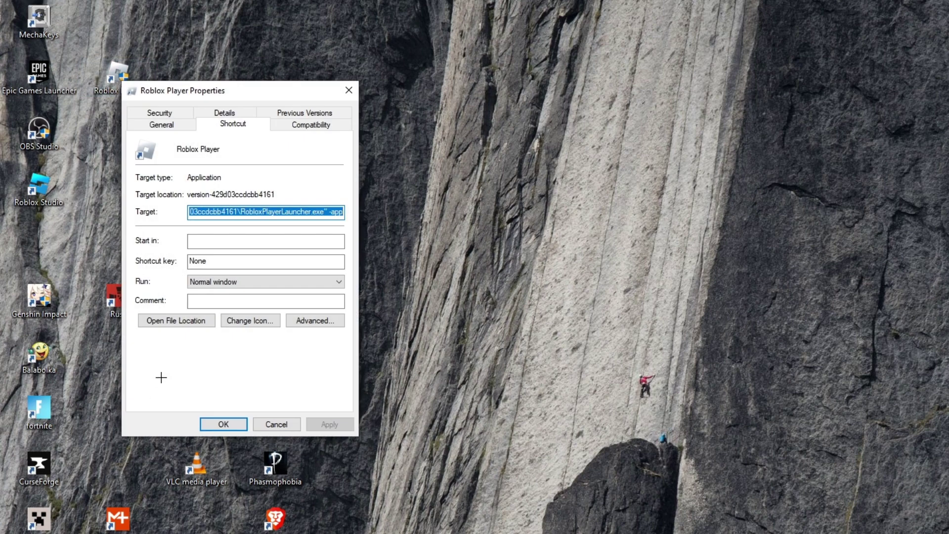
pyautogui.click(321, 124)
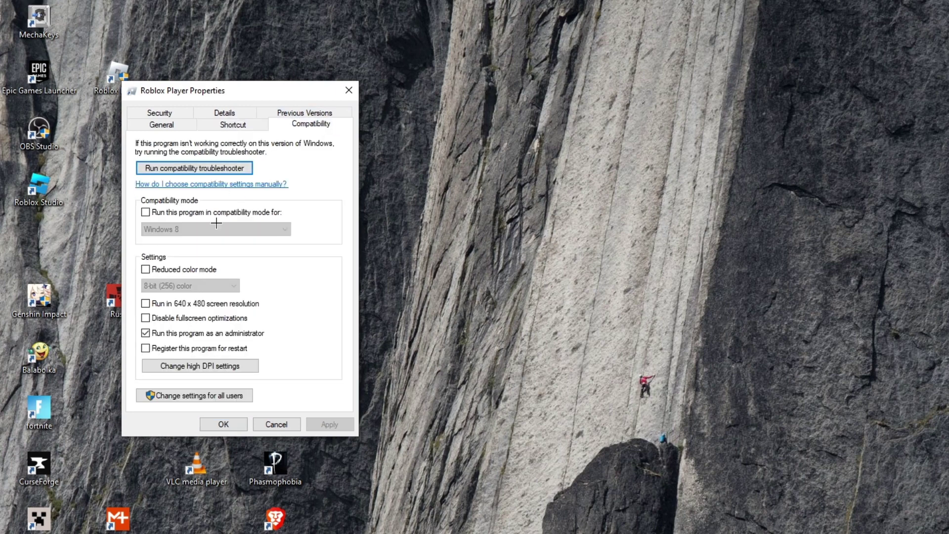
pyautogui.click(145, 333)
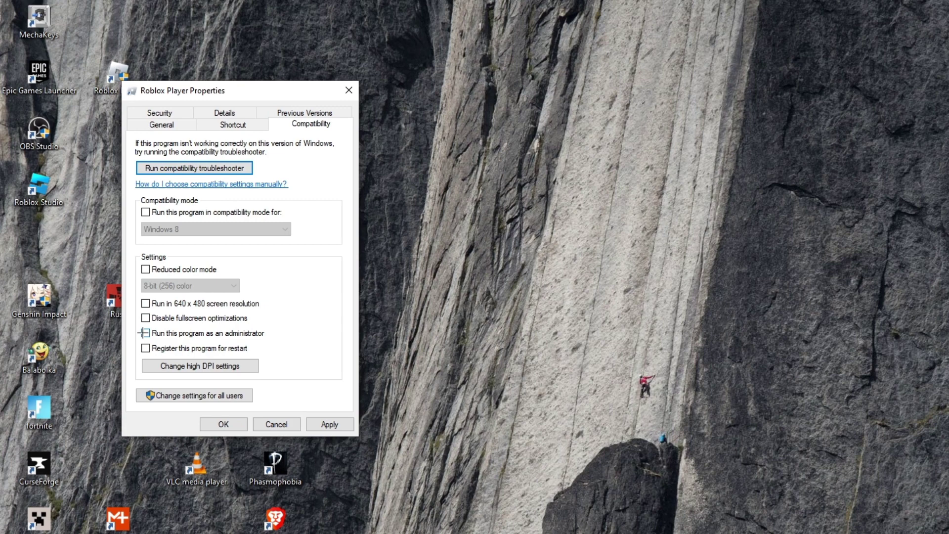
pyautogui.click(328, 424)
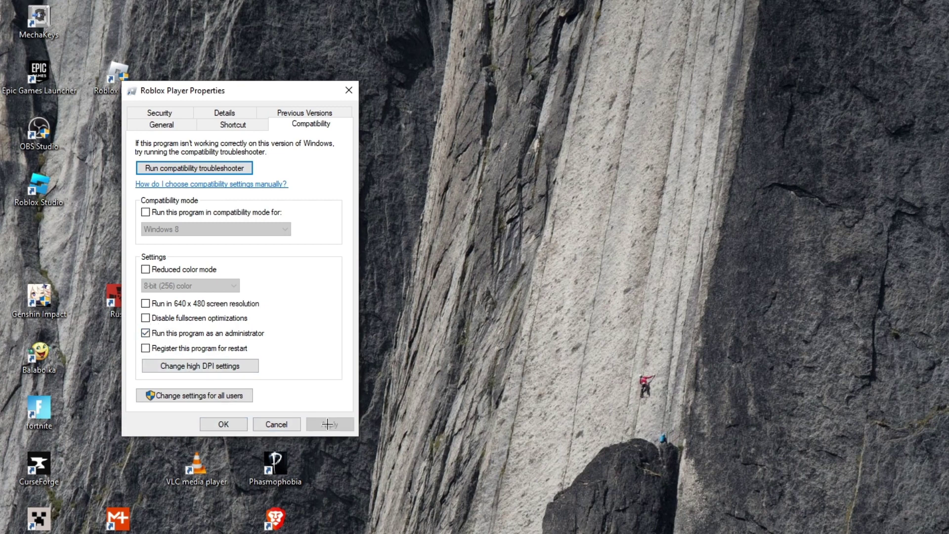
pyautogui.click(221, 424)
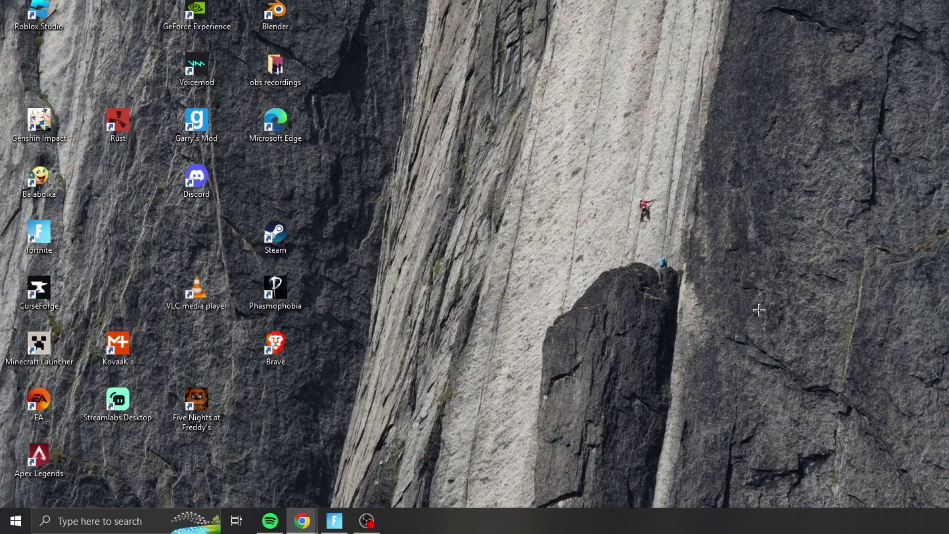
# Search 'roblox player' in Windows Search and choose Uninstall to reach Programs and Features
pyautogui.click(125, 519)
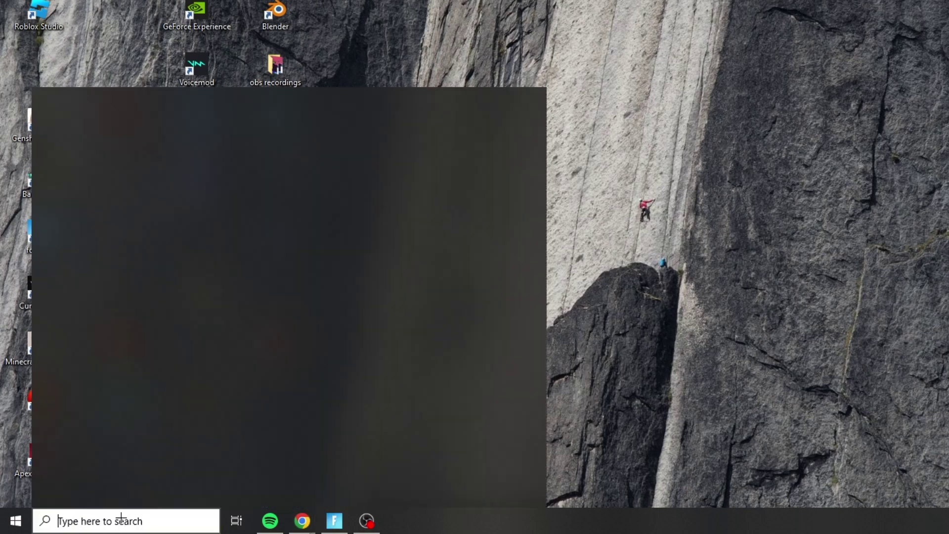
pyautogui.write('roblox player')
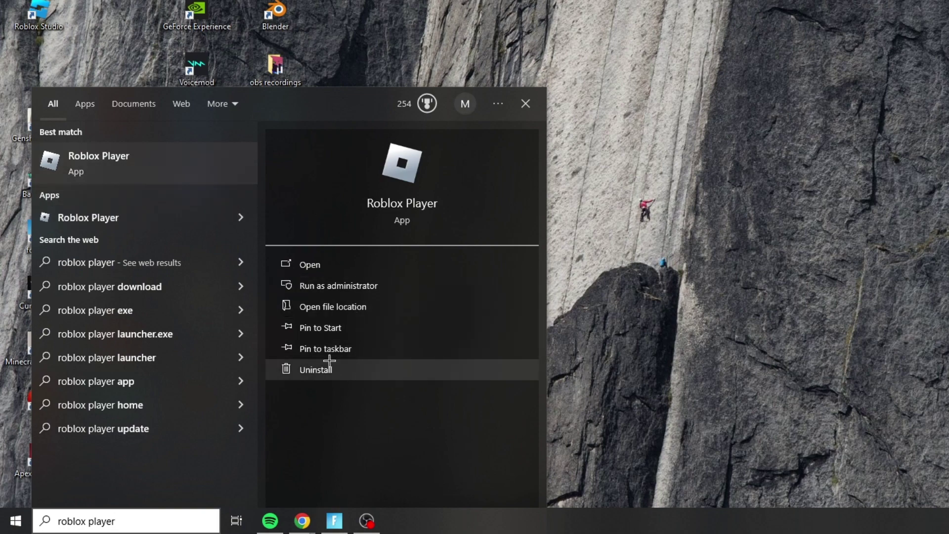
pyautogui.click(304, 369)
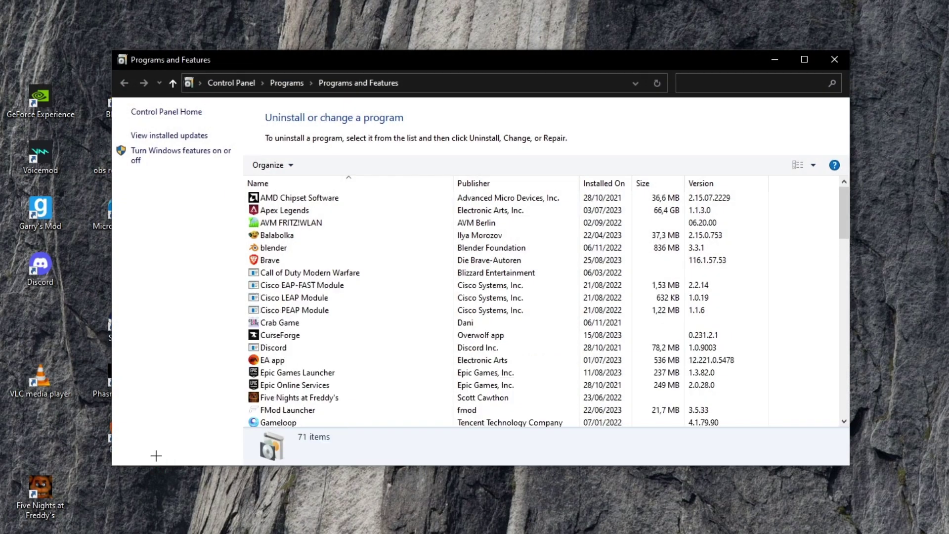
# Uninstall Roblox Player from Programs and Features, dismiss the confirmation, and close the window
pyautogui.moveTo(846, 197); pyautogui.dragTo(854, 346)
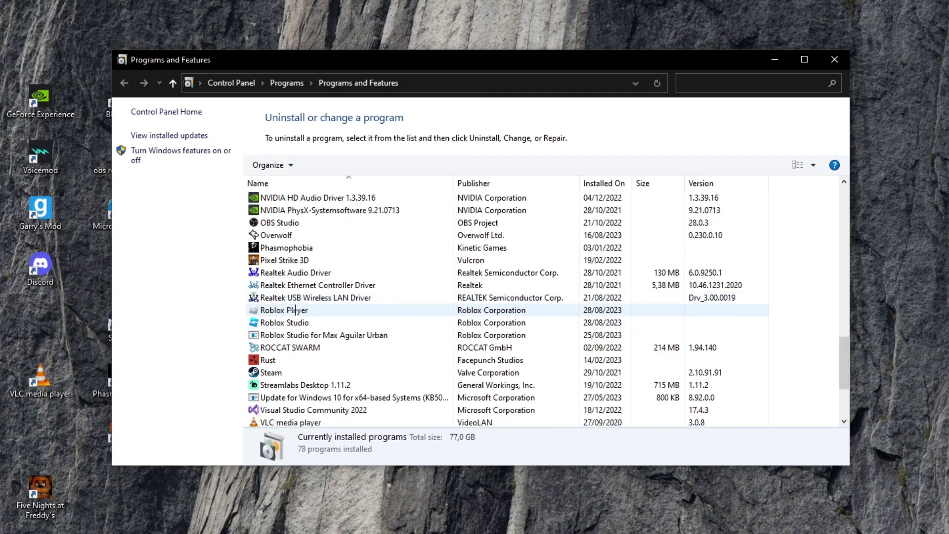
pyautogui.click(295, 311)
pyautogui.rightClick(295, 310)
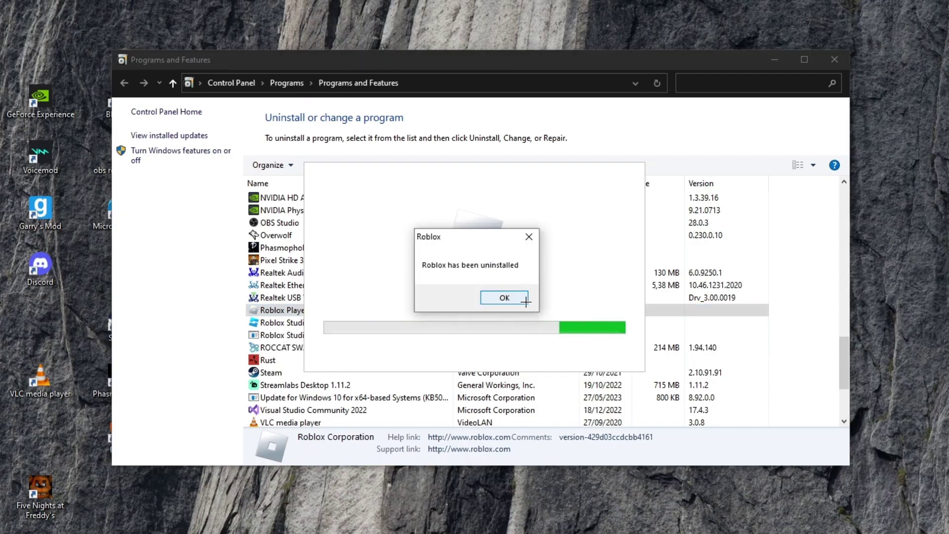
pyautogui.click(515, 295)
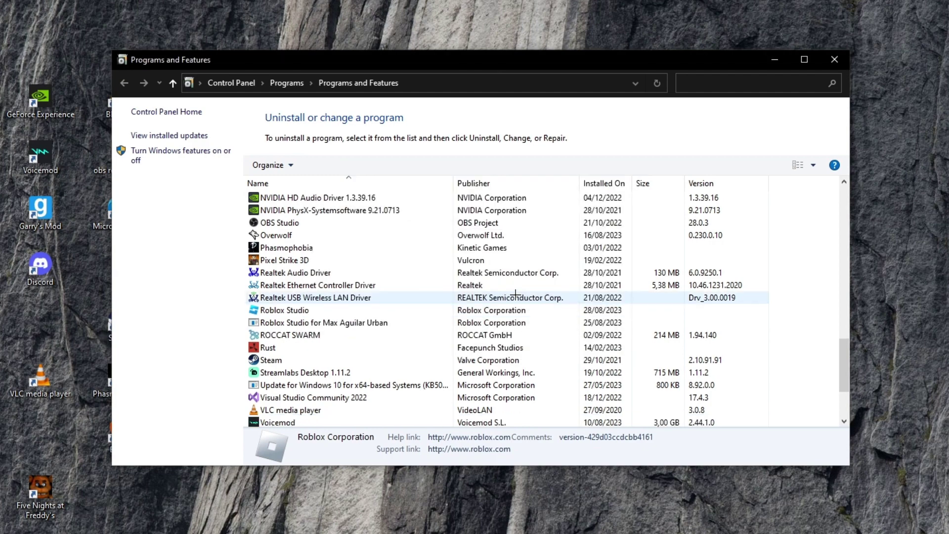
pyautogui.click(835, 60)
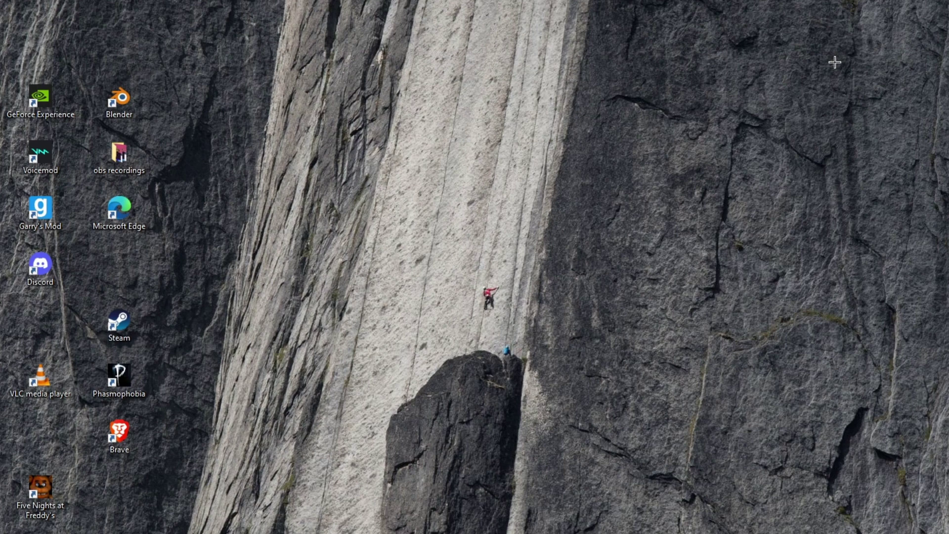
# Launch Microsoft Store from the Start menu
pyautogui.press('super')
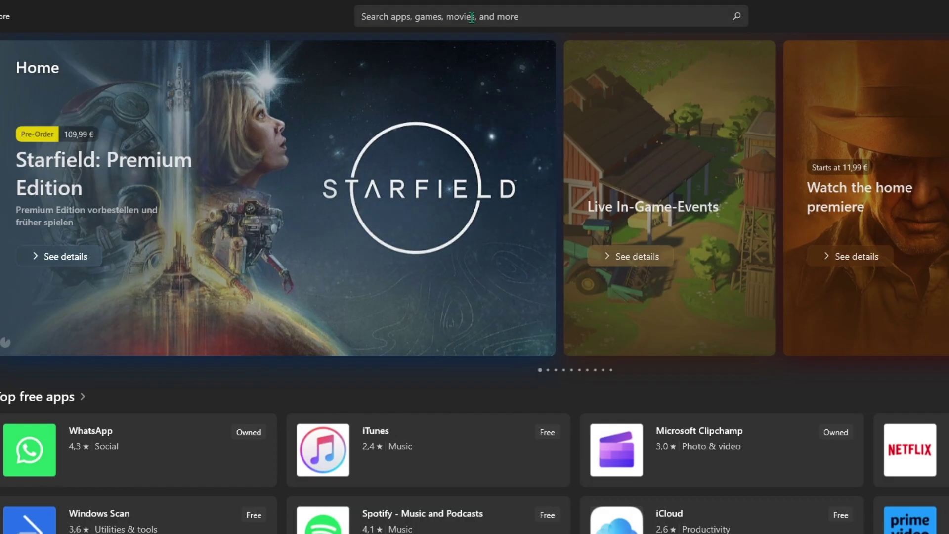
# Search the Store for 'roblox' and open the Roblox game page by ROBLOX Corporation
pyautogui.click(471, 17)
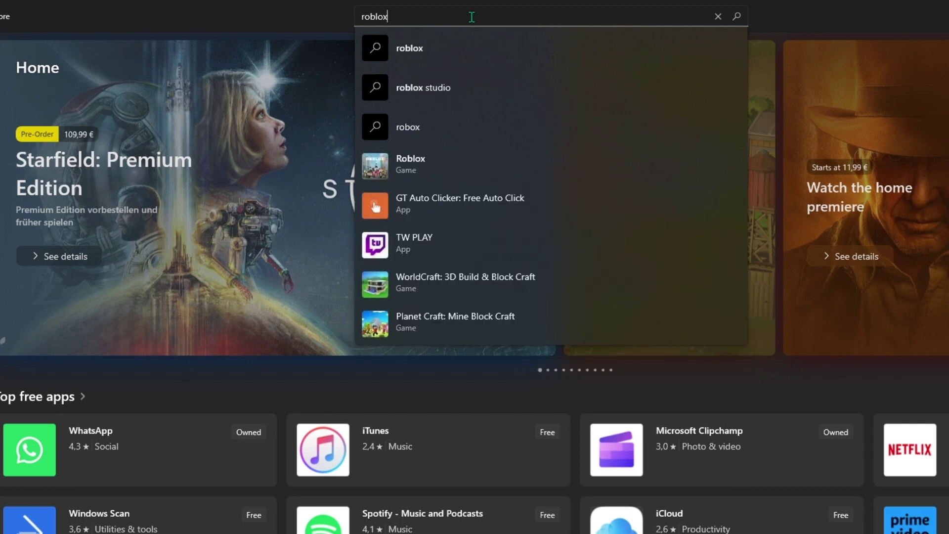
pyautogui.press('Return')
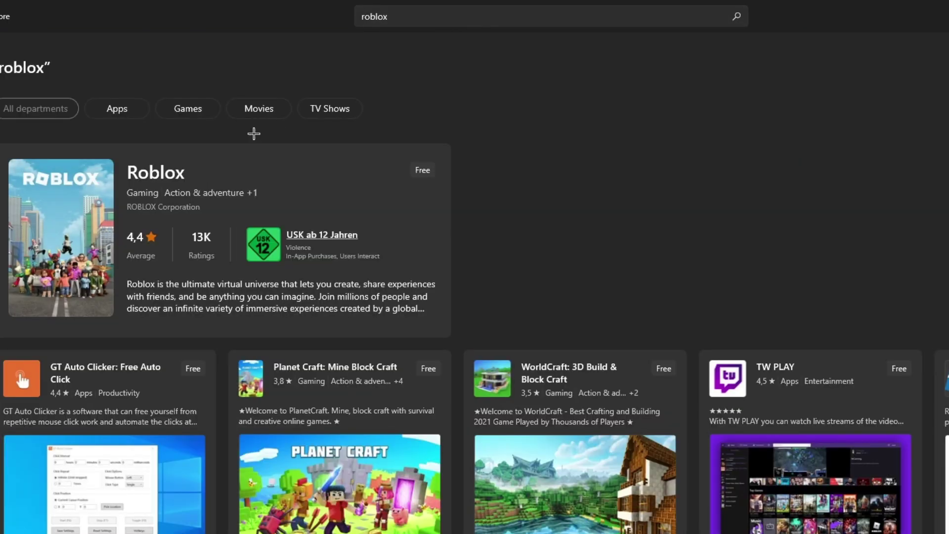
pyautogui.click(87, 213)
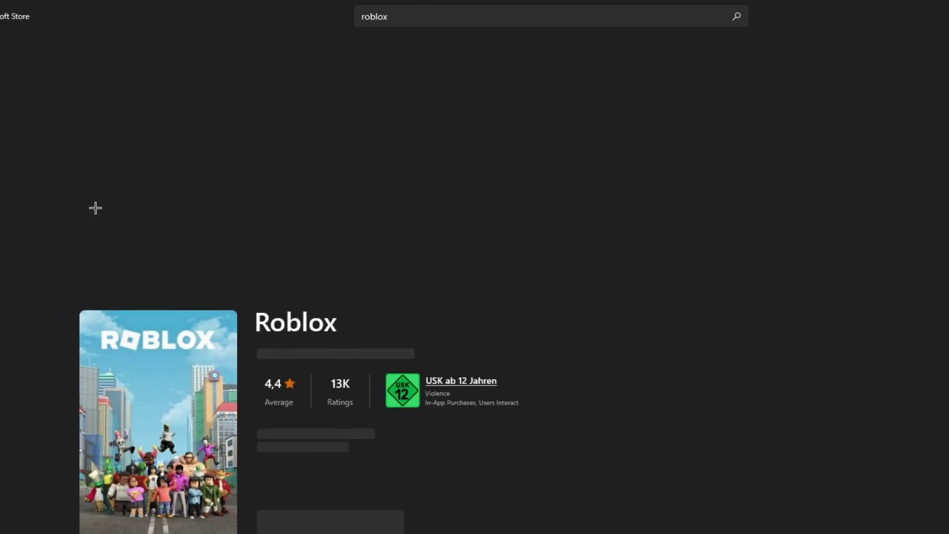